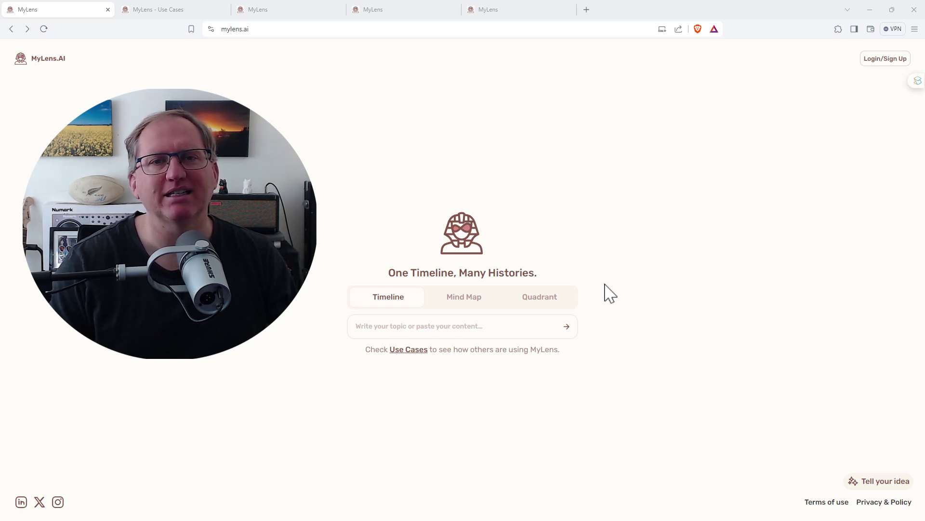
# Switch to the already-open 'MyLens - Use Cases' tab
pyautogui.hotkey('ctrl', 'Tab')
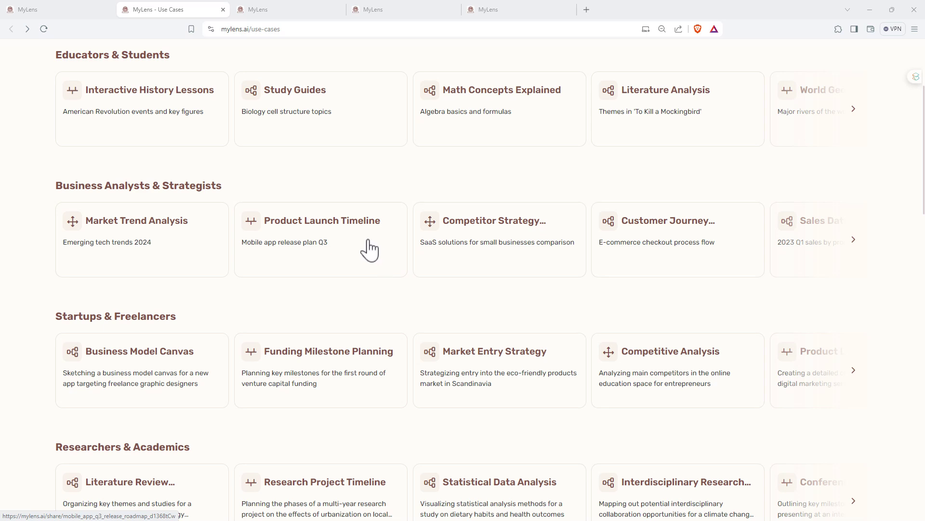
# Scroll down the Use Cases page from Content Creators to Project Managers & Team Leads
pyautogui.scroll(-5, 357, 244)
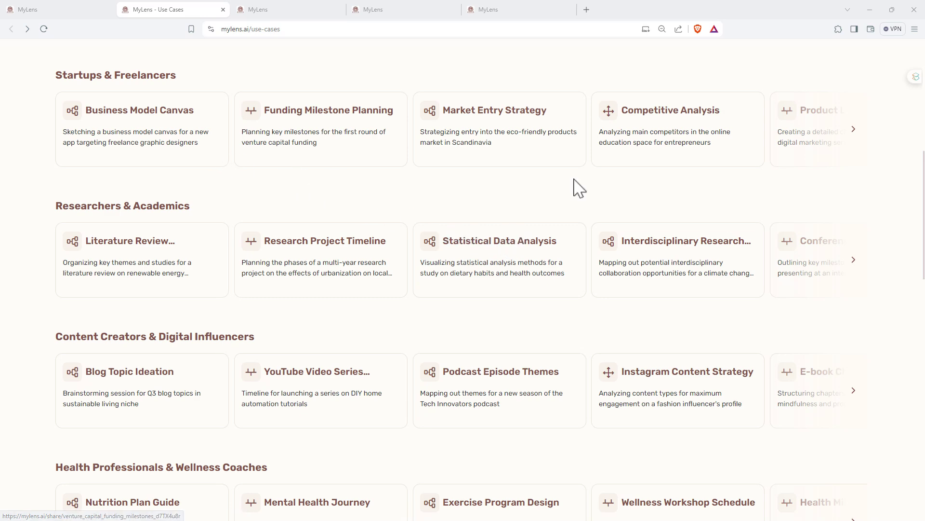
pyautogui.scroll(-1, 578, 188)
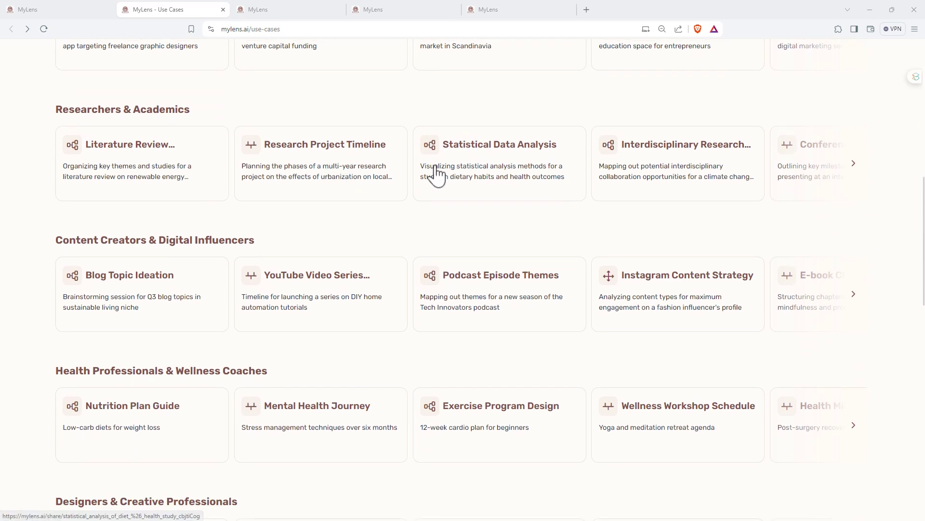
pyautogui.scroll(-3, 437, 175)
pyautogui.scroll(-1, 436, 183)
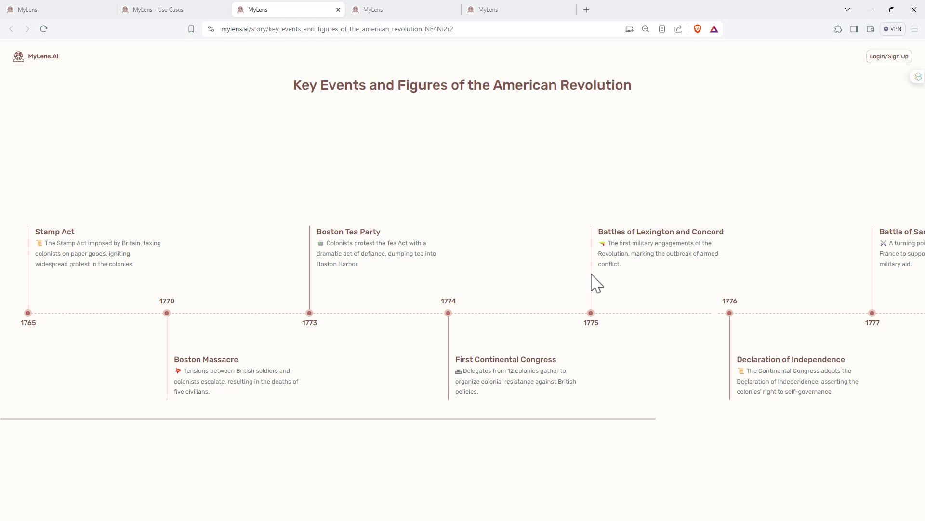
# Pan the American Revolution timeline to the Treaty of Paris and back to the 1765 Stamp Act, selecting its title
pyautogui.moveTo(716, 281); pyautogui.dragTo(528, 288)
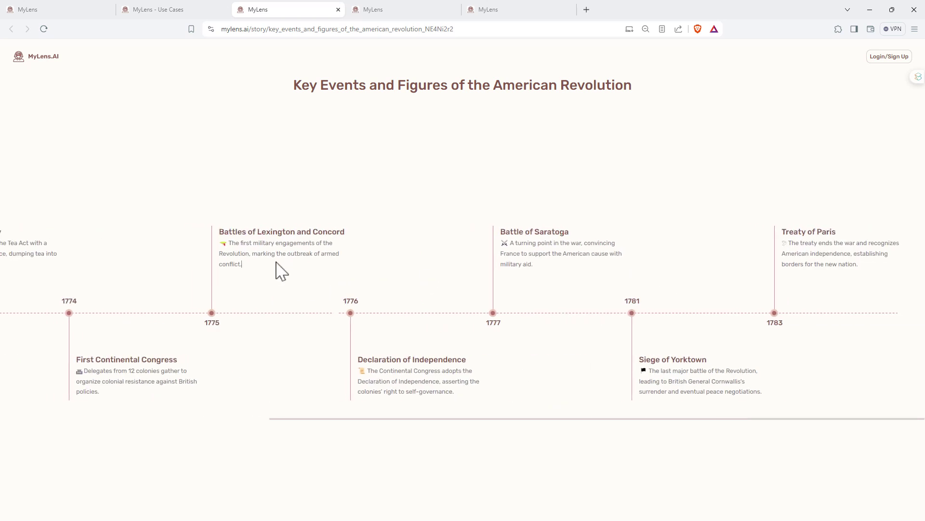
pyautogui.moveTo(279, 269); pyautogui.dragTo(501, 268)
pyautogui.moveTo(318, 87); pyautogui.dragTo(645, 108)
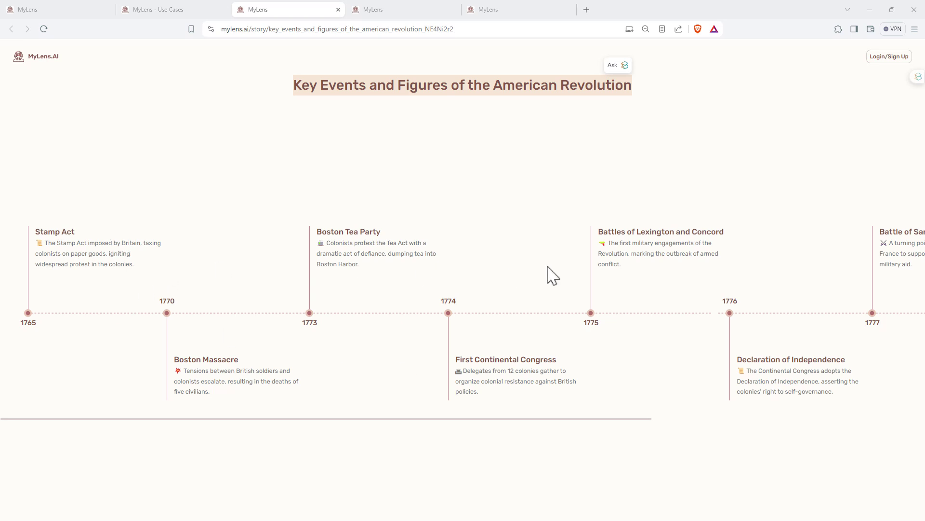
pyautogui.moveTo(550, 273); pyautogui.dragTo(215, 264)
pyautogui.moveTo(400, 280); pyautogui.dragTo(679, 281)
pyautogui.moveTo(276, 270); pyautogui.dragTo(492, 275)
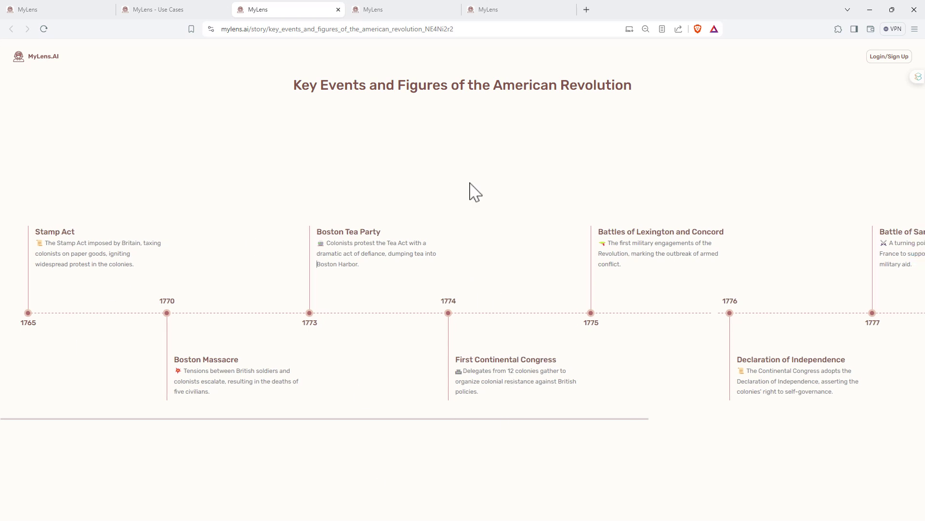
# Look through the Algebra mind map example, then move on to the SaaS Solutions for Small Businesses quadrant
pyautogui.click(398, 10)
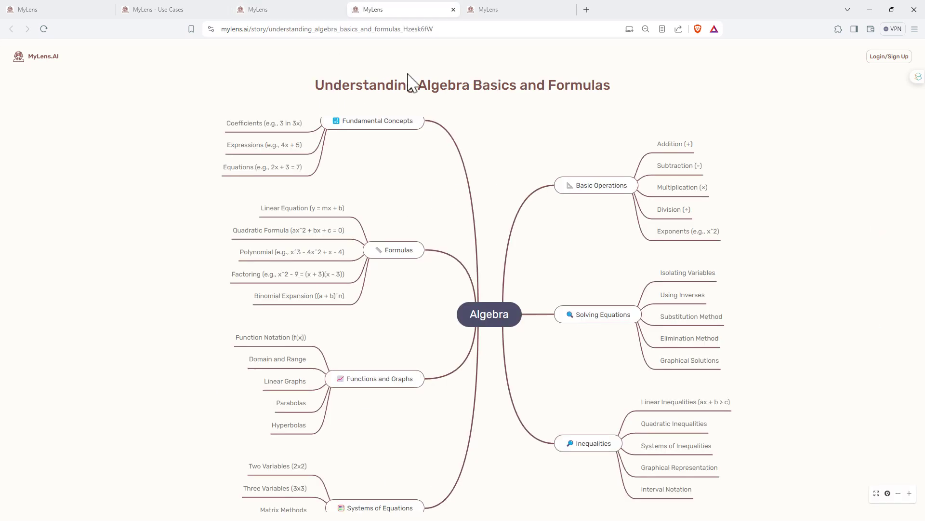
pyautogui.scroll(-5, 599, 161)
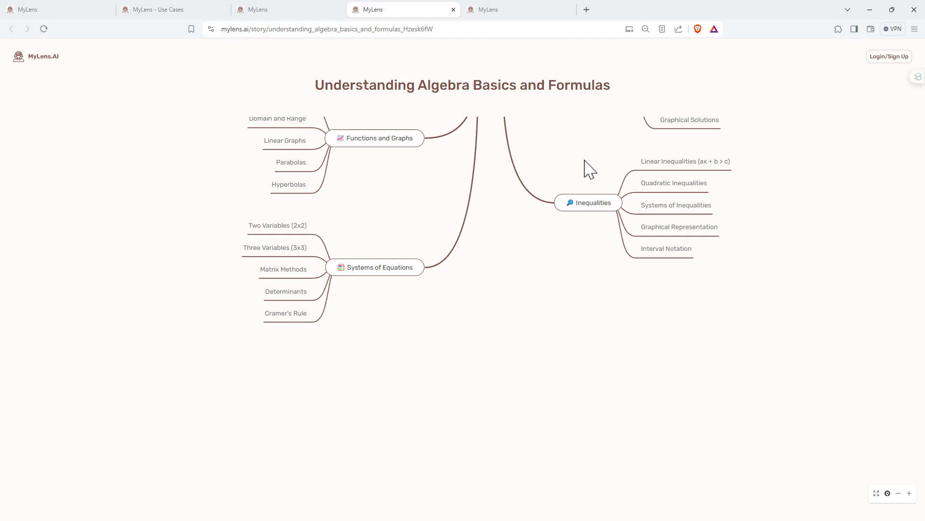
pyautogui.scroll(6, 577, 171)
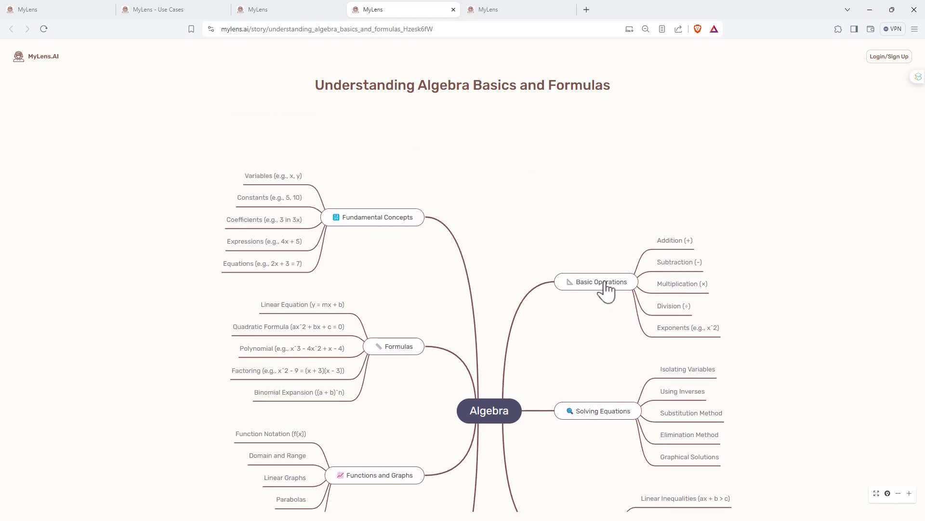
pyautogui.scroll(-2, 424, 376)
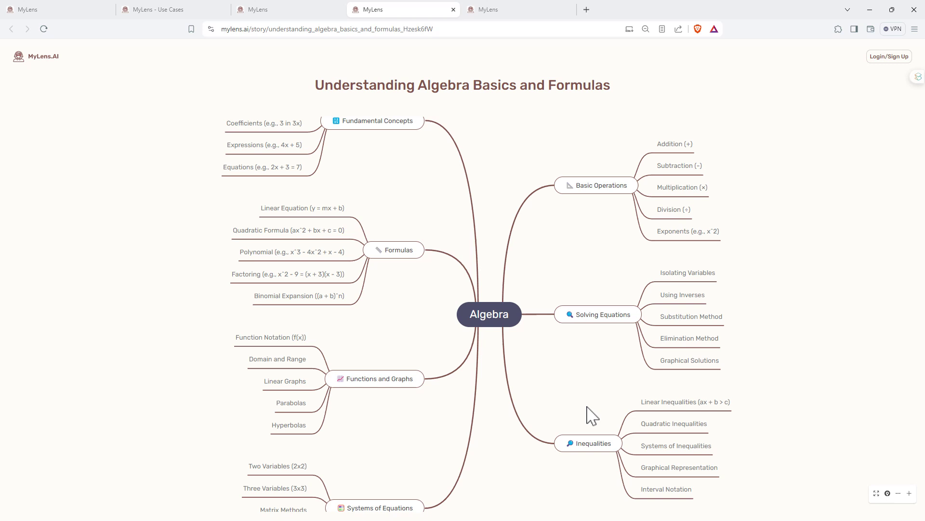
pyautogui.scroll(-2, 589, 413)
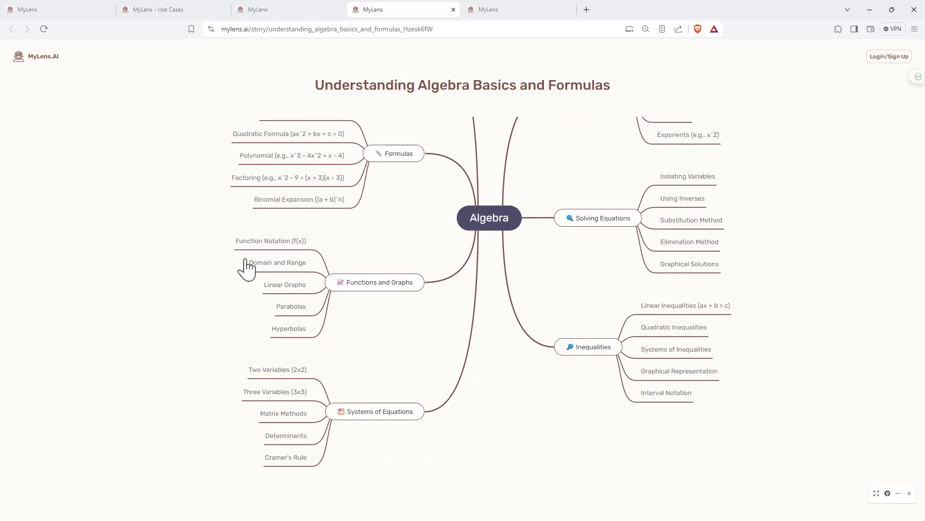
pyautogui.hotkey('ctrl', 'Tab')
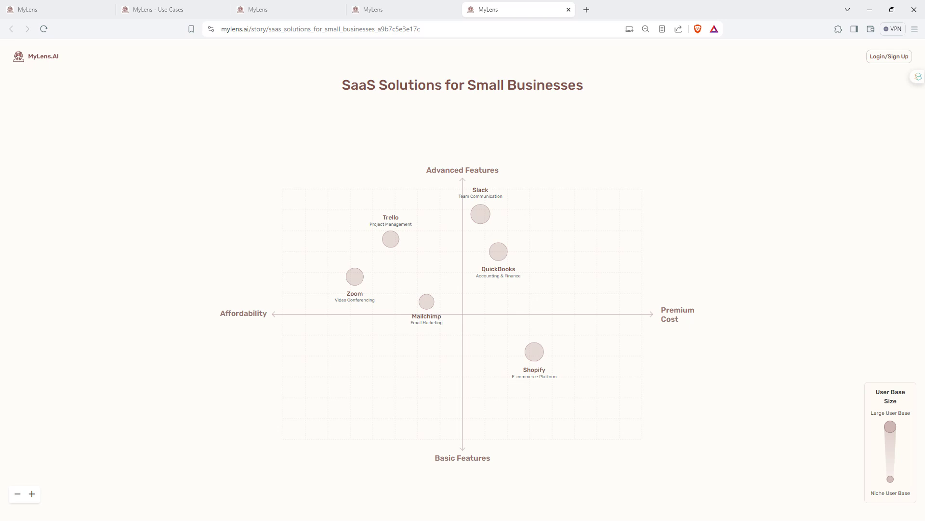
# Return to the AI Integration in Medical Education story, select its title, and pan through its milestones
pyautogui.hotkey('ctrl', '1')
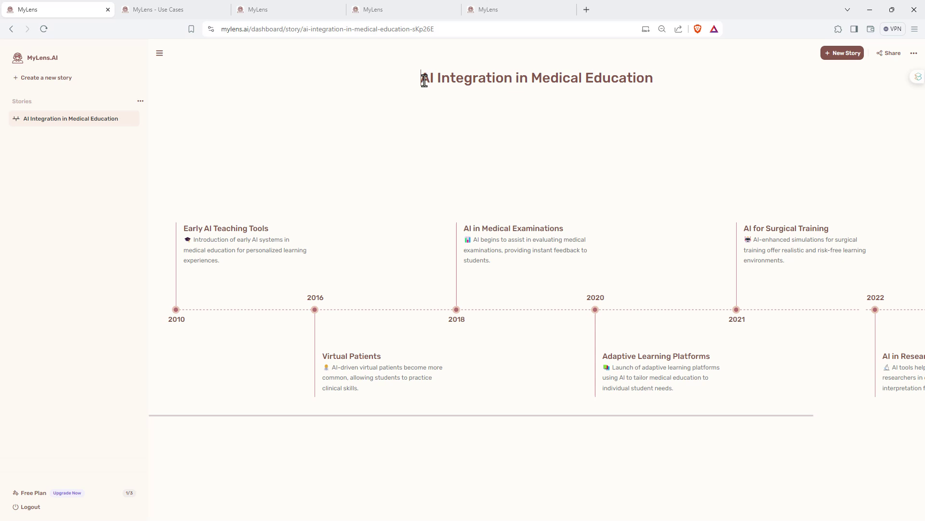
pyautogui.moveTo(424, 78); pyautogui.dragTo(520, 85)
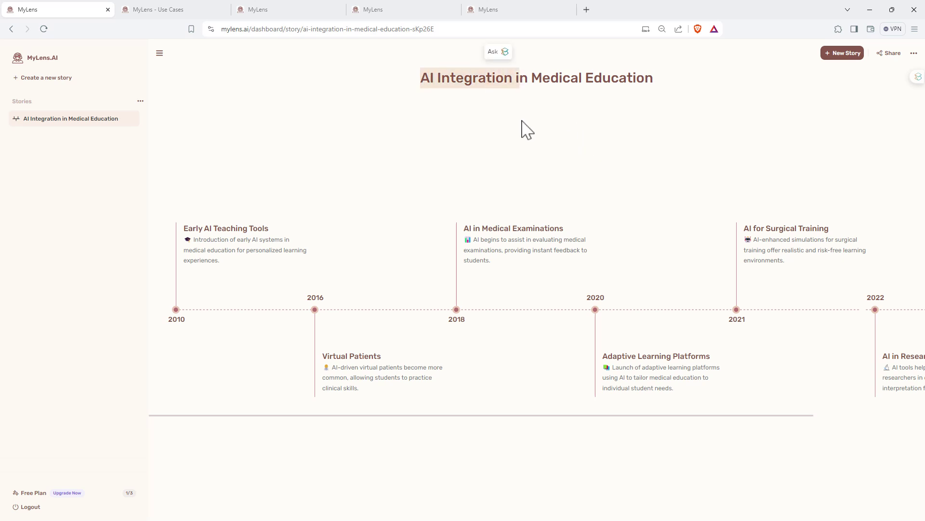
pyautogui.moveTo(421, 81); pyautogui.dragTo(655, 86)
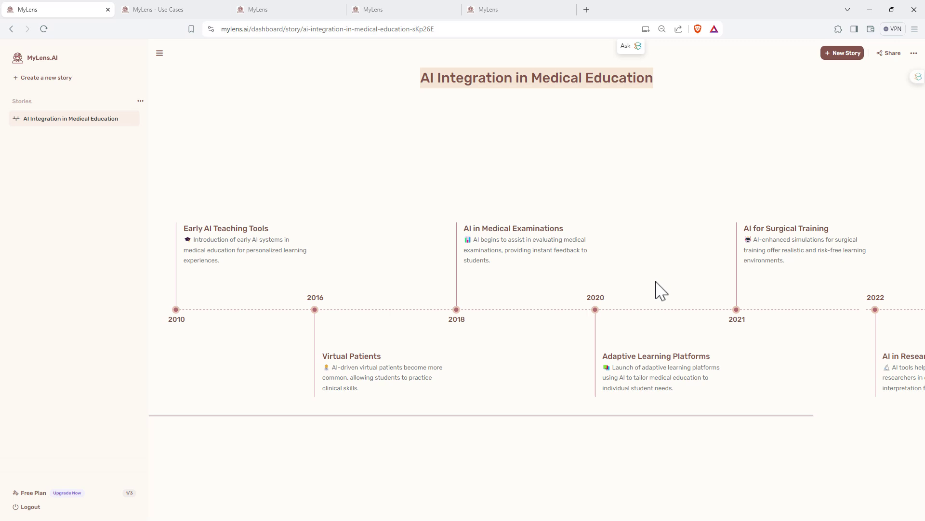
pyautogui.moveTo(651, 252); pyautogui.dragTo(504, 265)
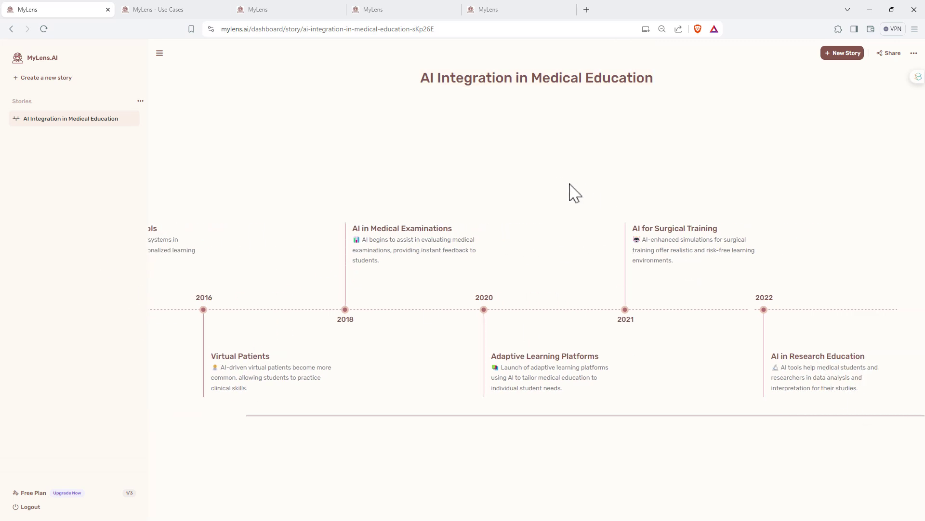
pyautogui.moveTo(530, 241); pyautogui.dragTo(719, 233)
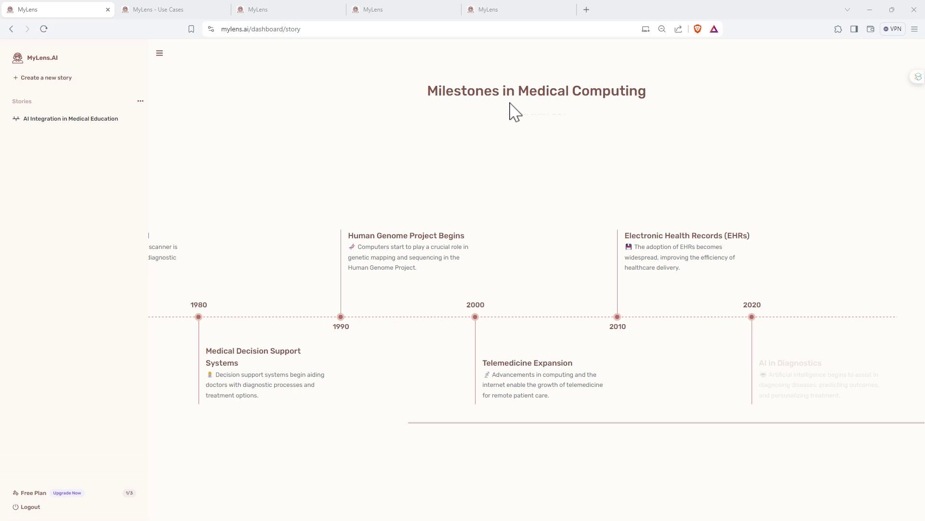
# Pan the Milestones in Medical Computing timeline from its 1950 start through the 1980–2020 events
pyautogui.moveTo(740, 284); pyautogui.dragTo(620, 307)
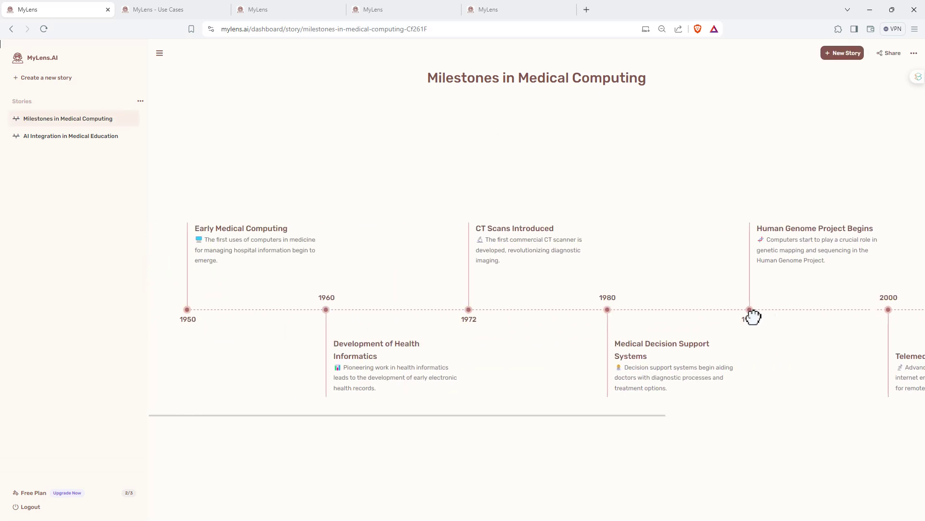
pyautogui.moveTo(754, 314)
pyautogui.mouseDown()
pyautogui.moveTo(110, 319)
pyautogui.moveTo(601, 320)
pyautogui.mouseUp()
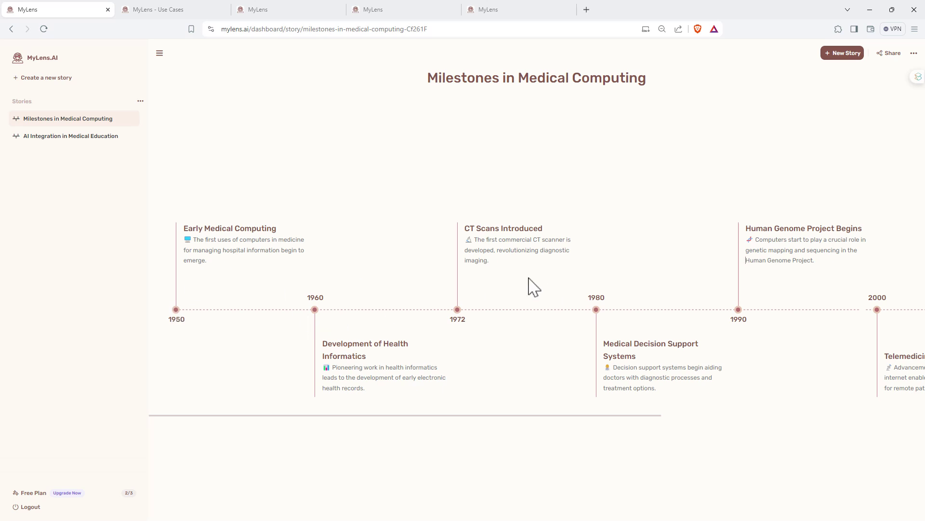
pyautogui.moveTo(688, 270); pyautogui.dragTo(486, 274)
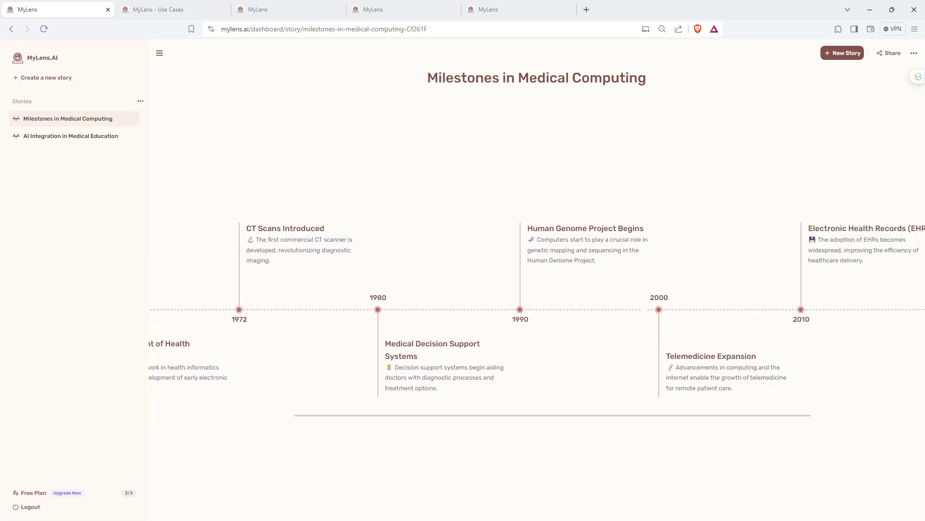
pyautogui.hscroll(-5, 685, 304)
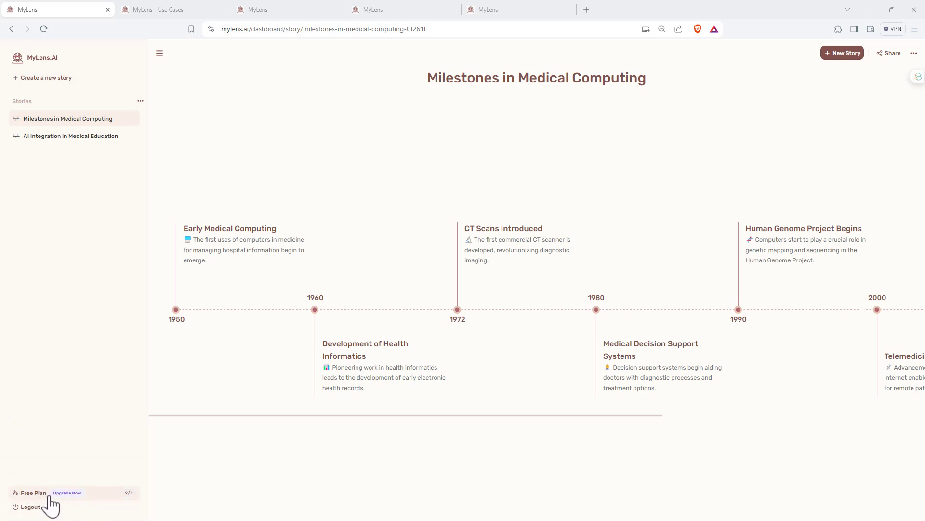
# Open the Upgrade Plan window and highlight the Free plan's '3 stories per day' and '100-characters input' features
pyautogui.click(28, 492)
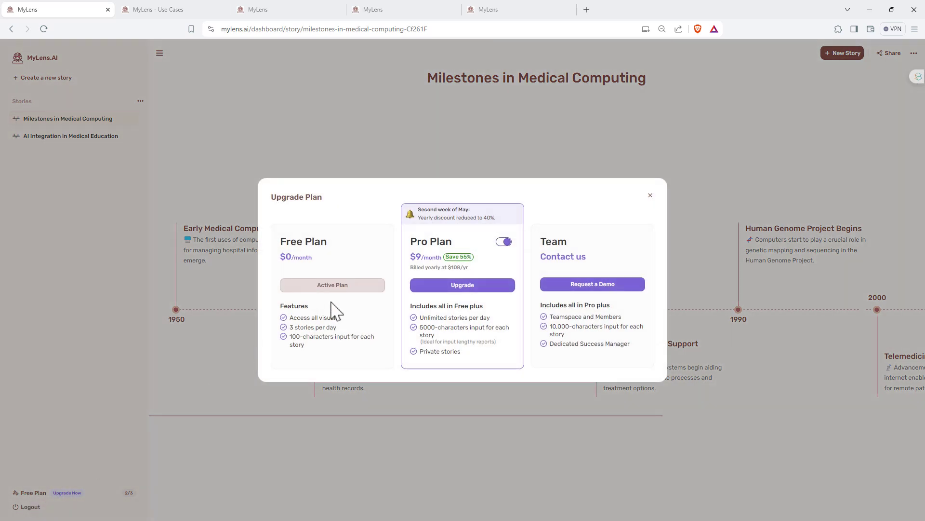
pyautogui.tripleClick(291, 331)
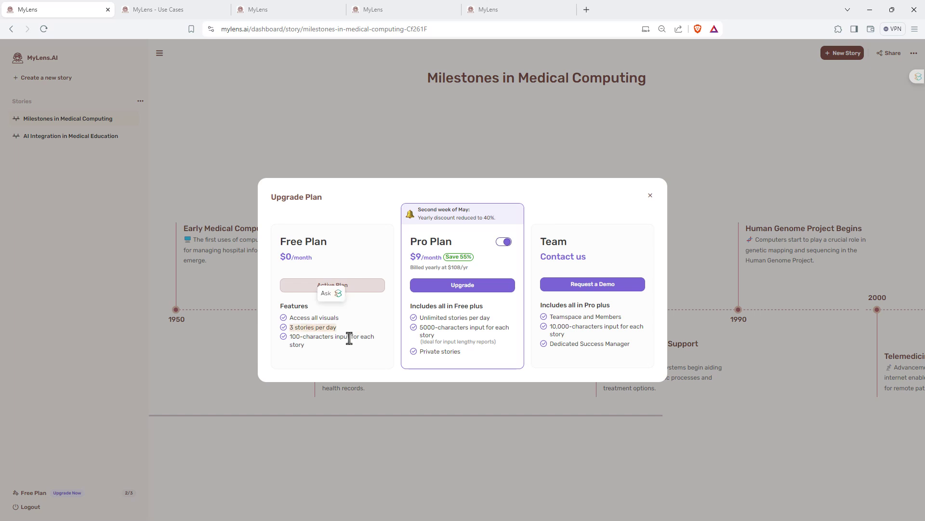
pyautogui.tripleClick(295, 342)
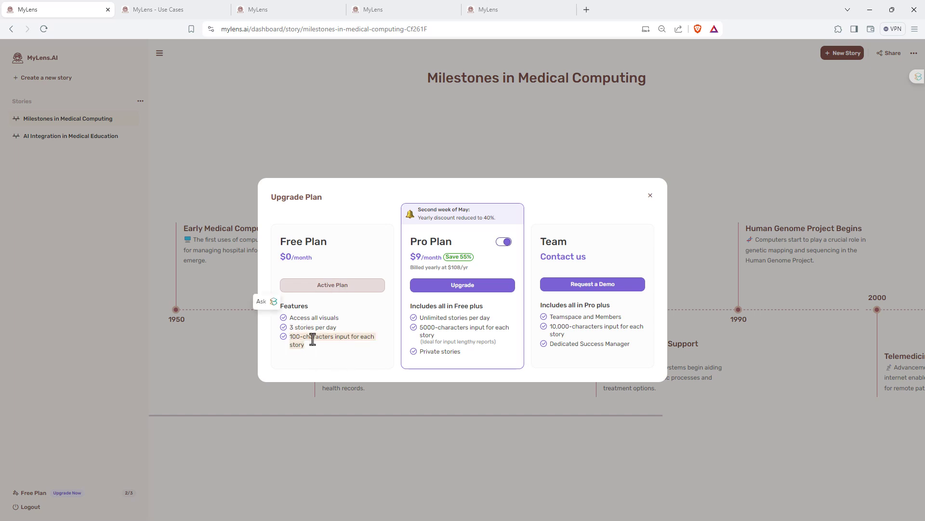
pyautogui.click(318, 343)
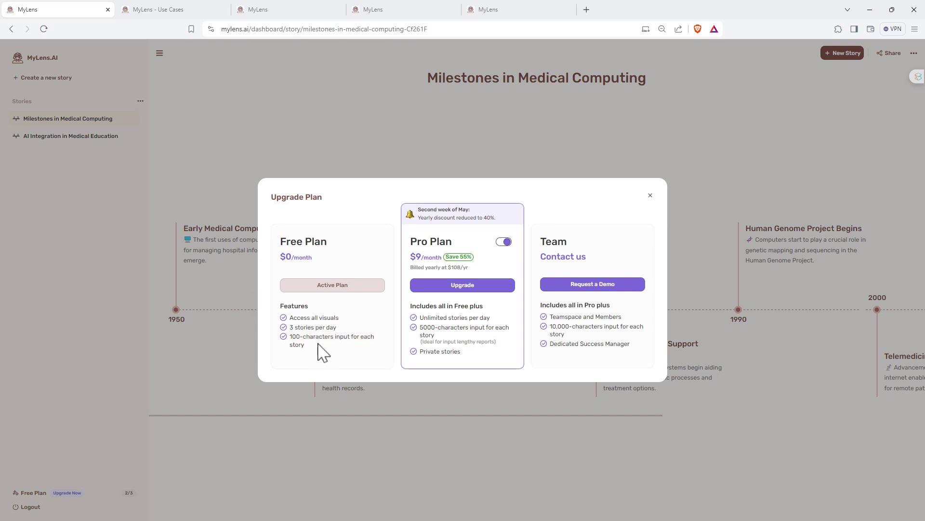
pyautogui.tripleClick(289, 345)
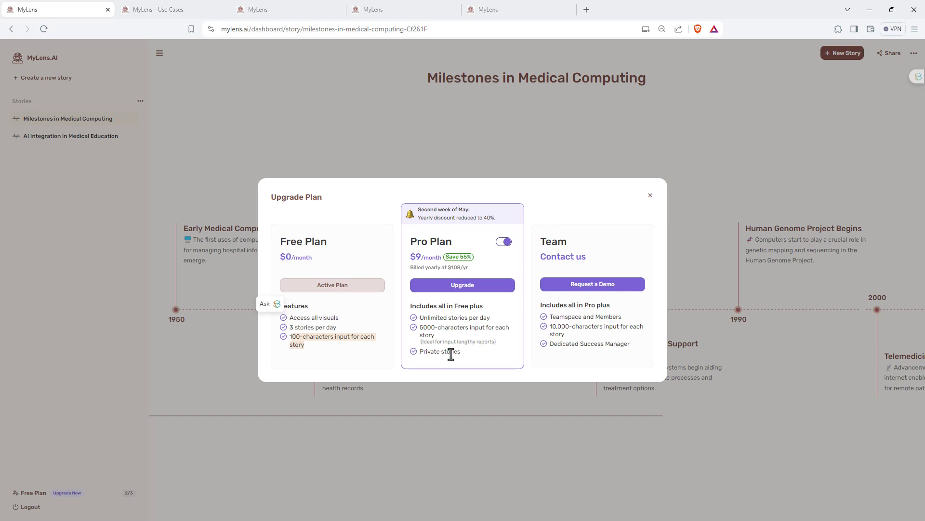
# Close the Upgrade Plan window and check the story's more-options menu without choosing anything
pyautogui.click(892, 59)
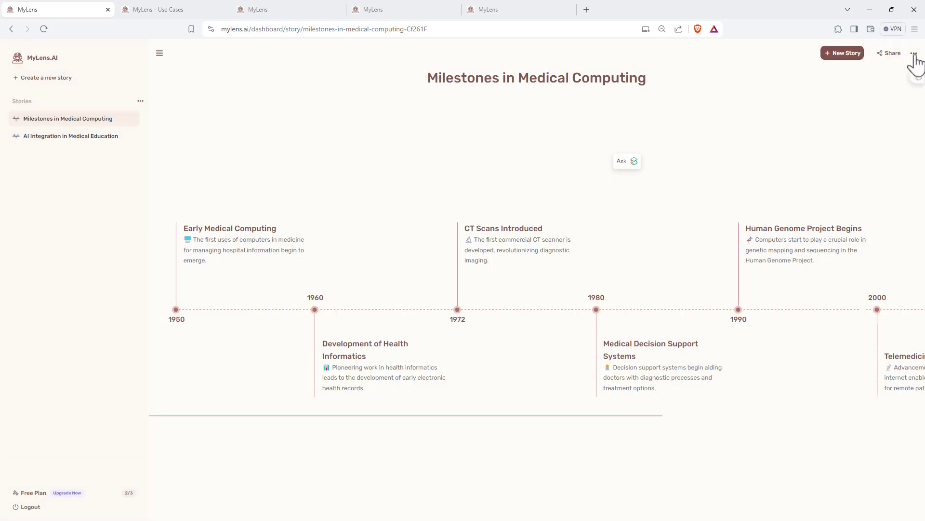
pyautogui.click(914, 54)
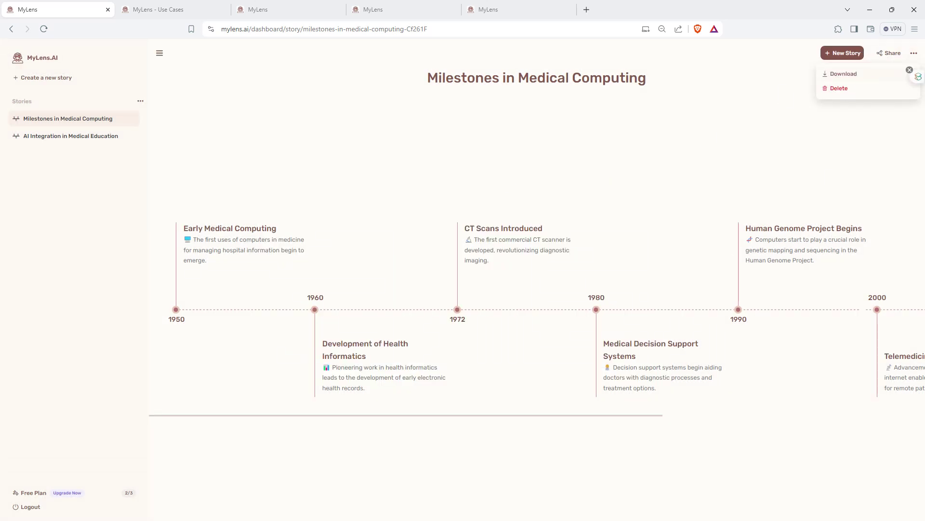
pyautogui.click(855, 221)
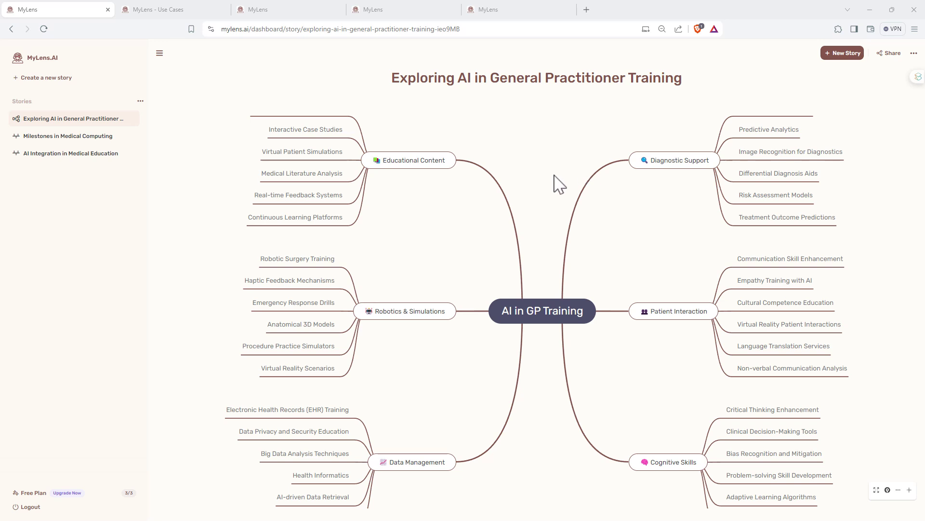
# Scroll through the finished GP Training mind map to review its six branches and their leaves
pyautogui.scroll(-3, 589, 201)
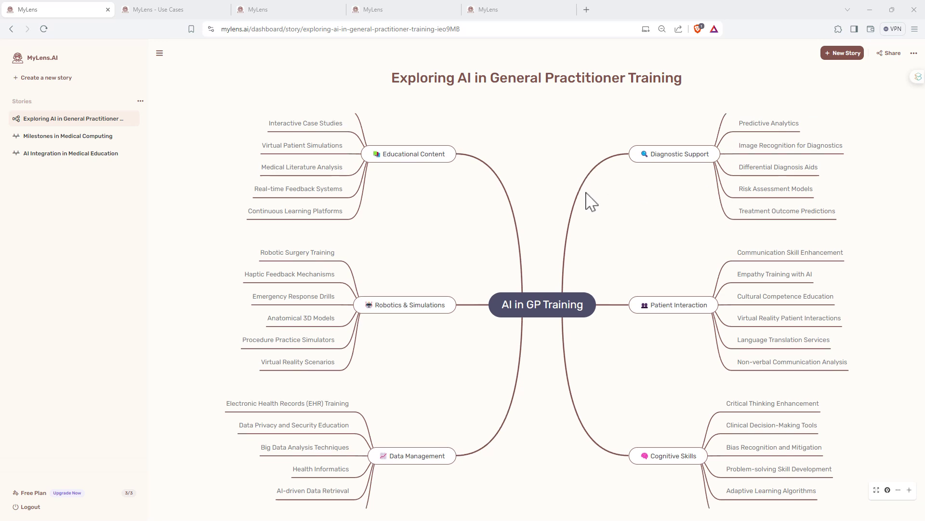
pyautogui.scroll(-2, 583, 201)
pyautogui.scroll(5, 583, 213)
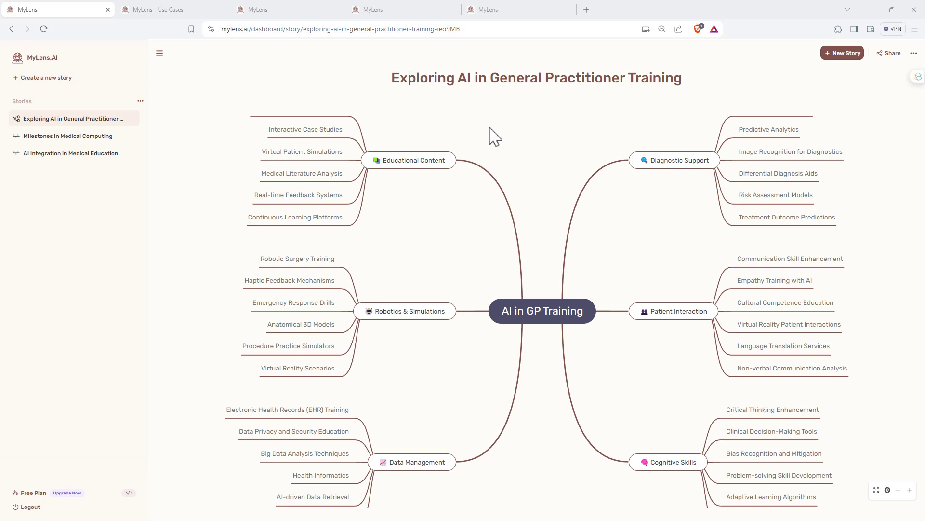
pyautogui.scroll(-2, 594, 151)
pyautogui.scroll(1, 593, 155)
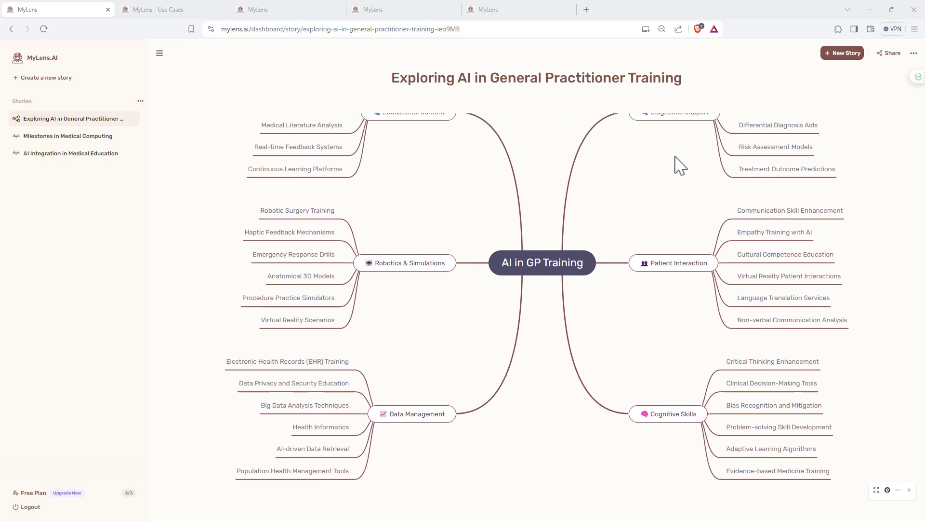
pyautogui.scroll(2, 605, 165)
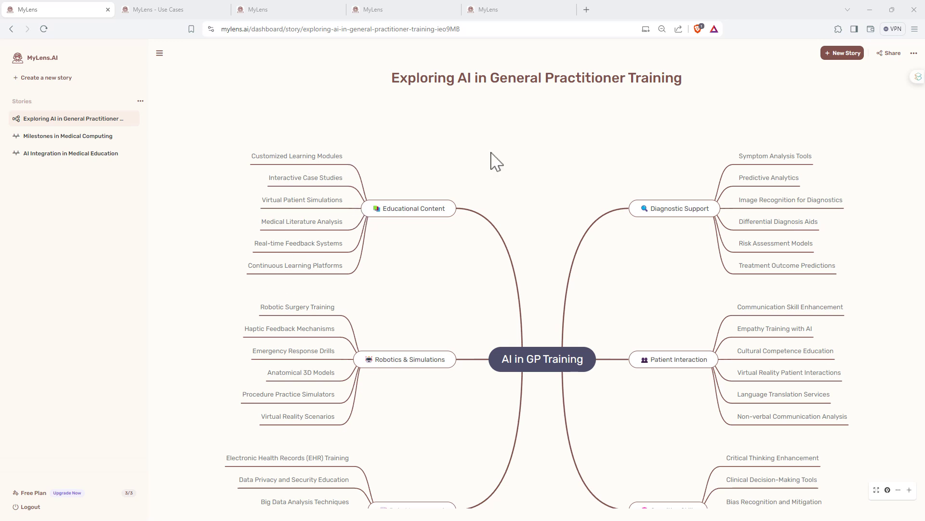
pyautogui.scroll(-1, 729, 191)
pyautogui.scroll(-2, 729, 192)
pyautogui.scroll(-2, 513, 202)
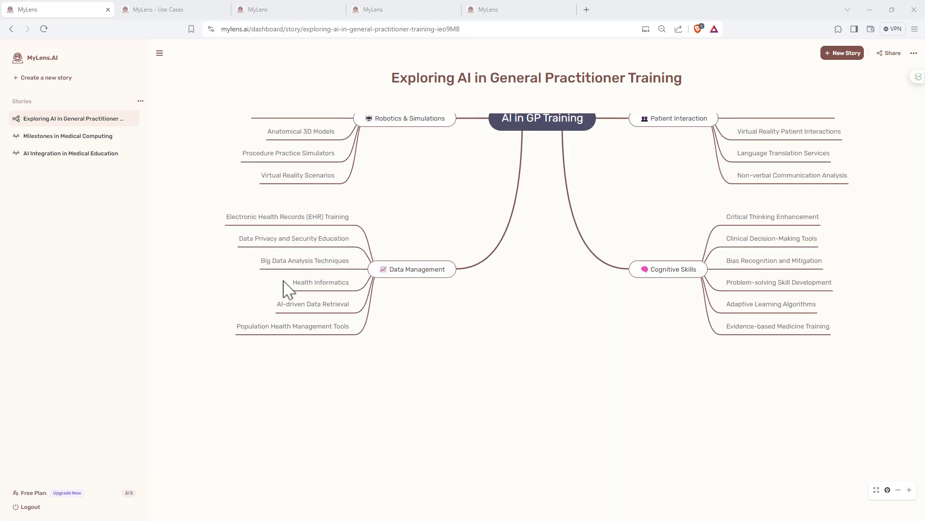
pyautogui.scroll(4, 507, 332)
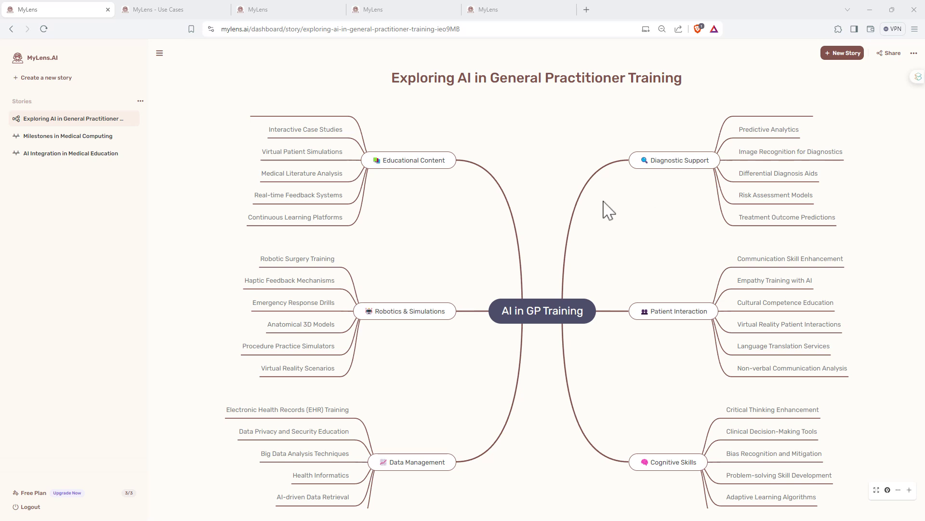
pyautogui.scroll(-3, 613, 217)
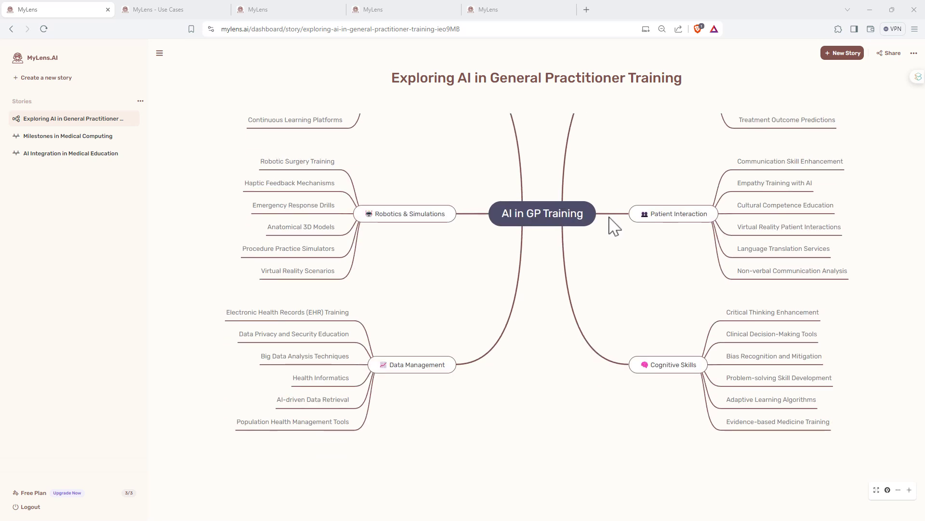
pyautogui.scroll(3, 613, 227)
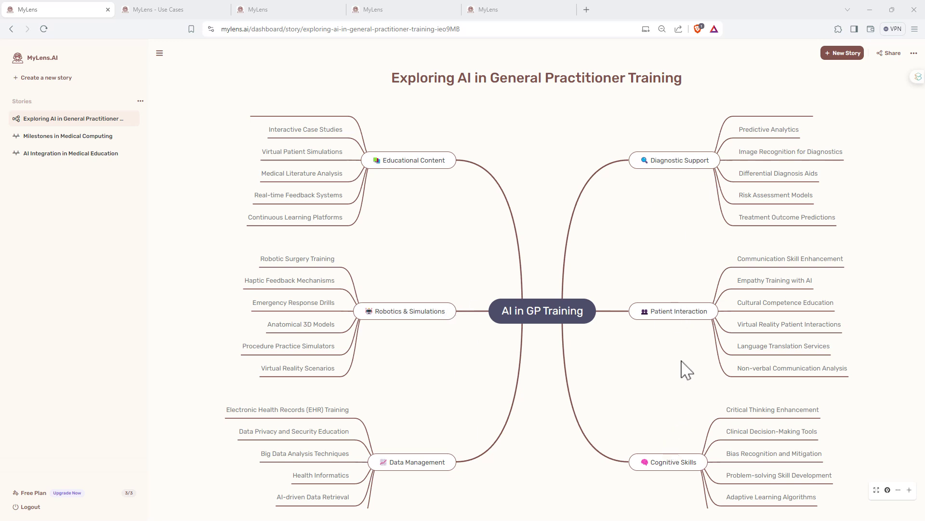
pyautogui.scroll(-2, 681, 367)
pyautogui.scroll(2, 680, 364)
# Scroll the GP Training mind map once more, checking the Cognitive Skills branch
pyautogui.scroll(-3, 602, 123)
pyautogui.scroll(4, 603, 125)
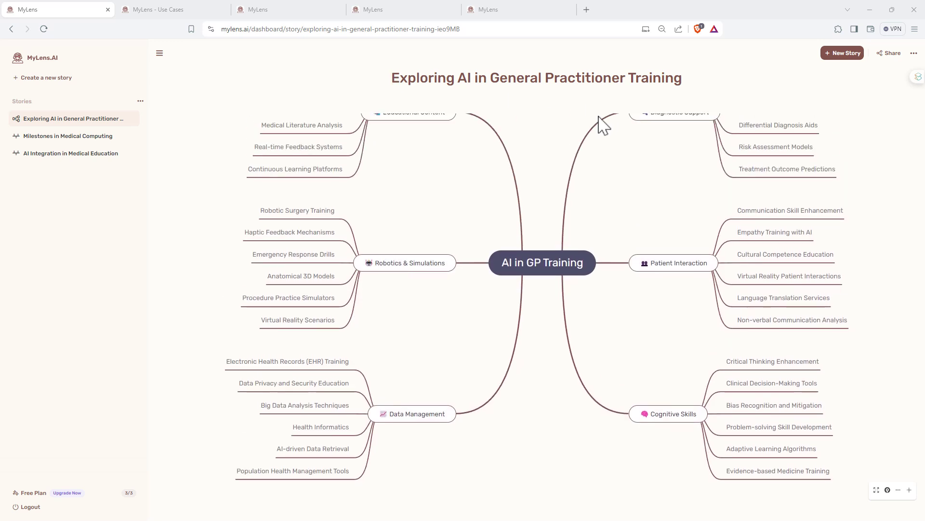